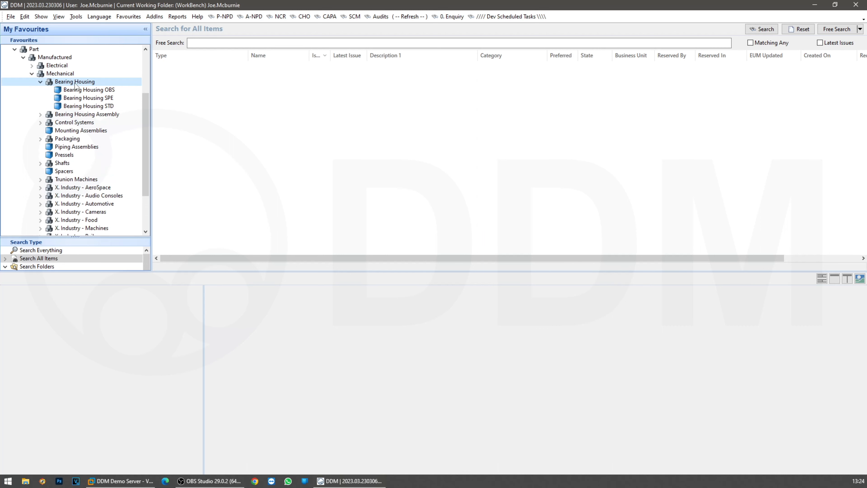
pyautogui.click(97, 107)
pyautogui.click(821, 43)
pyautogui.click(762, 29)
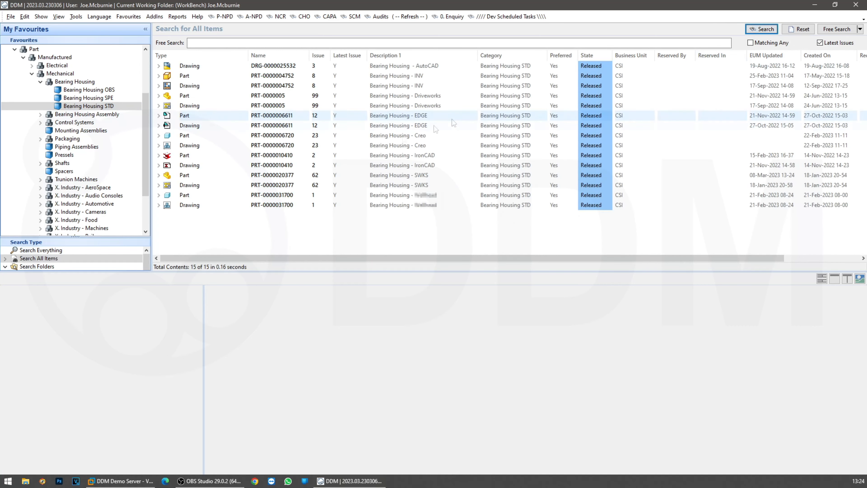
pyautogui.click(283, 176)
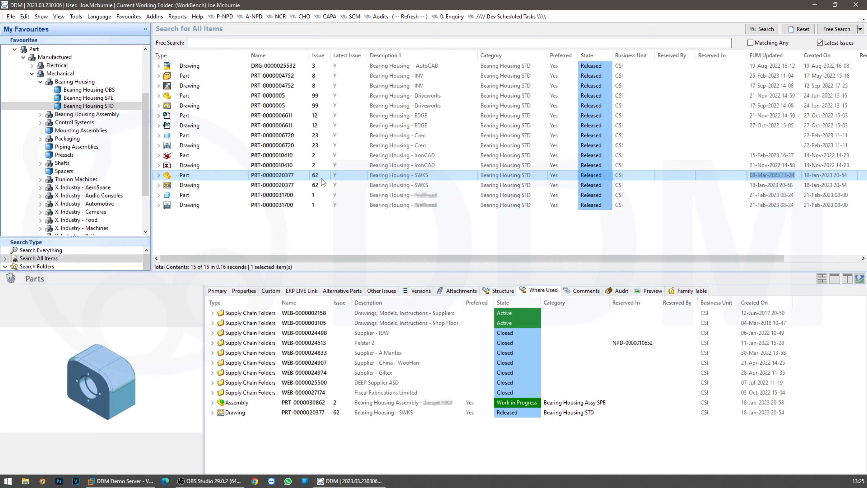
pyautogui.click(322, 153)
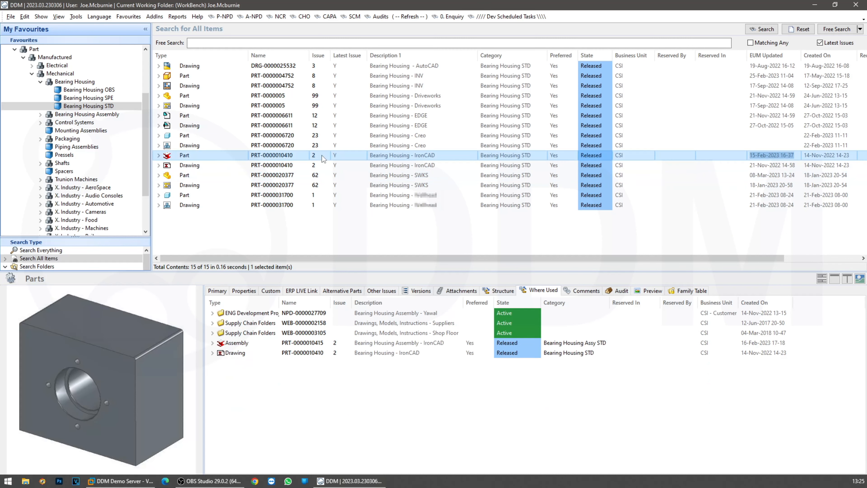
pyautogui.rightClick(323, 158)
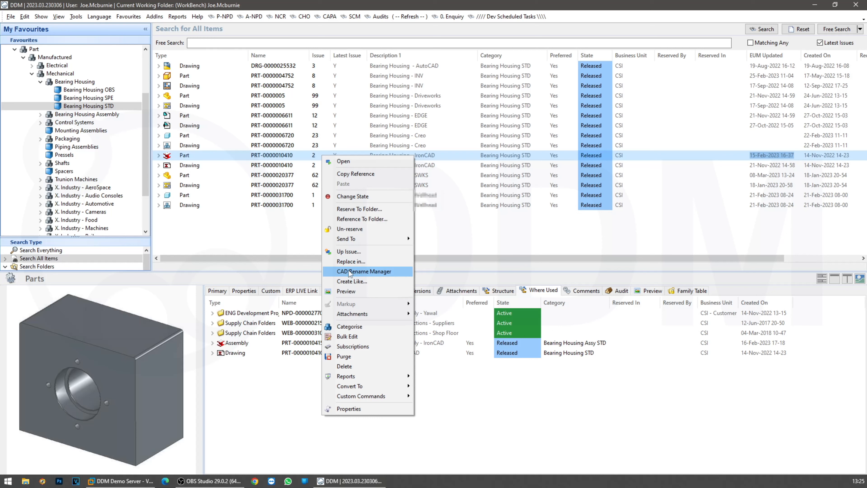
pyautogui.click(292, 175)
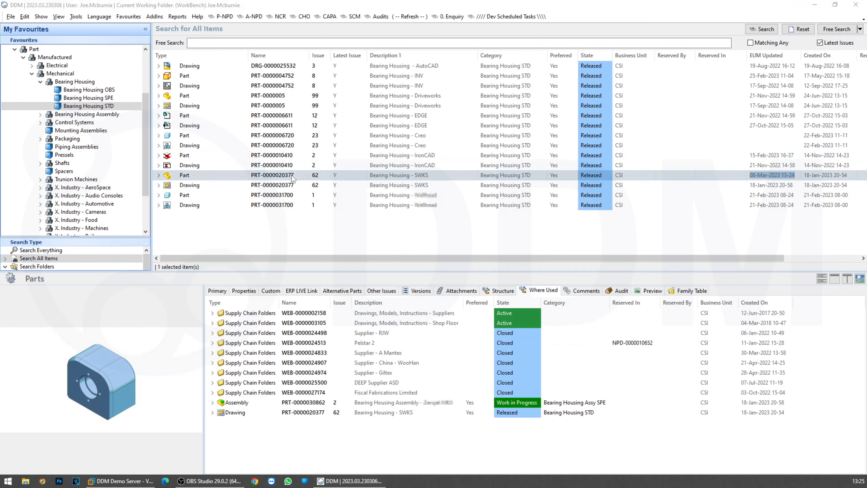
pyautogui.click(495, 264)
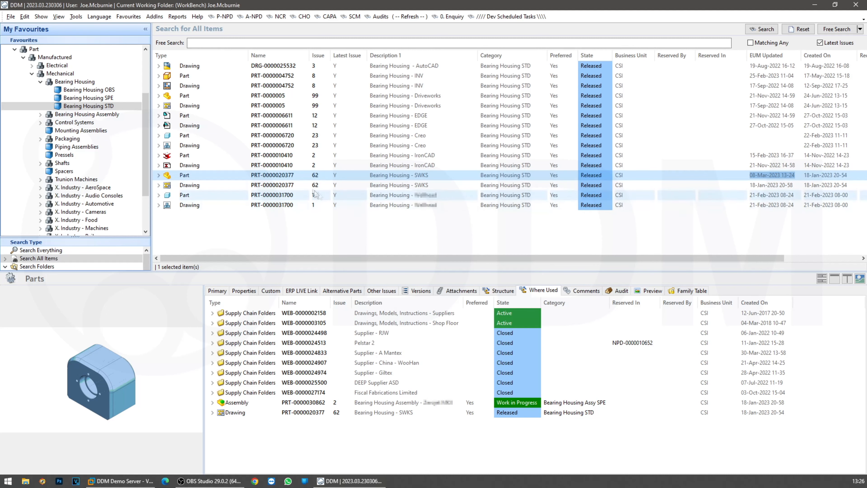
pyautogui.rightClick(299, 176)
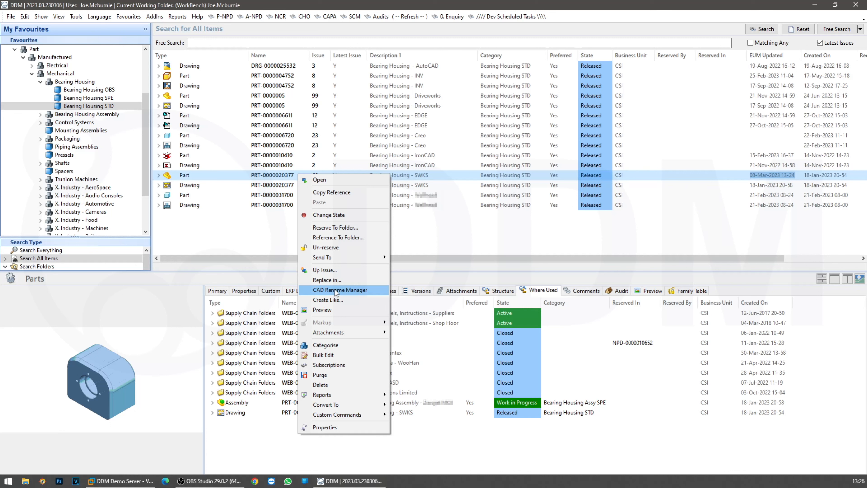
# Step: Switch to DDM Administration on the DDM Demo Server and examine the Rename Manager Users and Rename Manager Super Users power groups
pyautogui.click(118, 481)
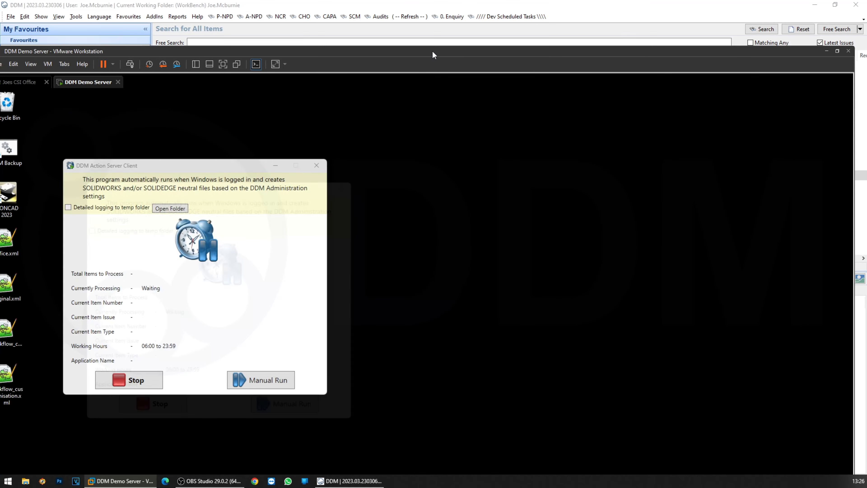
pyautogui.doubleClick(433, 50)
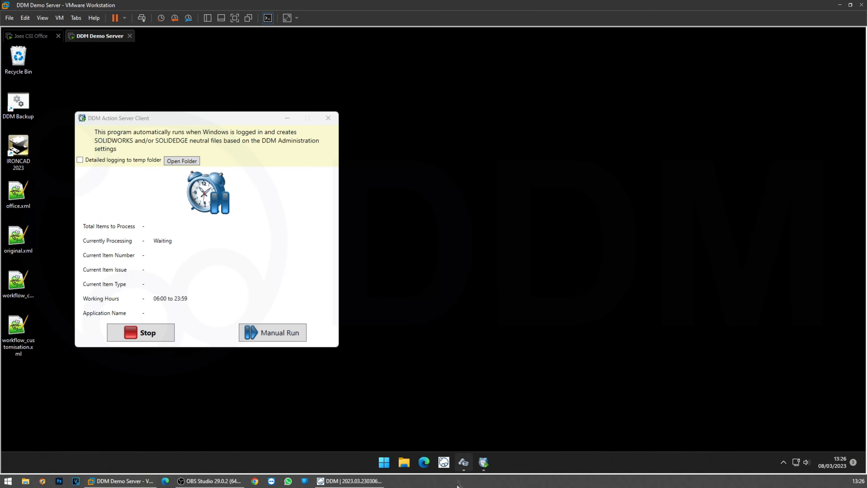
pyautogui.click(464, 462)
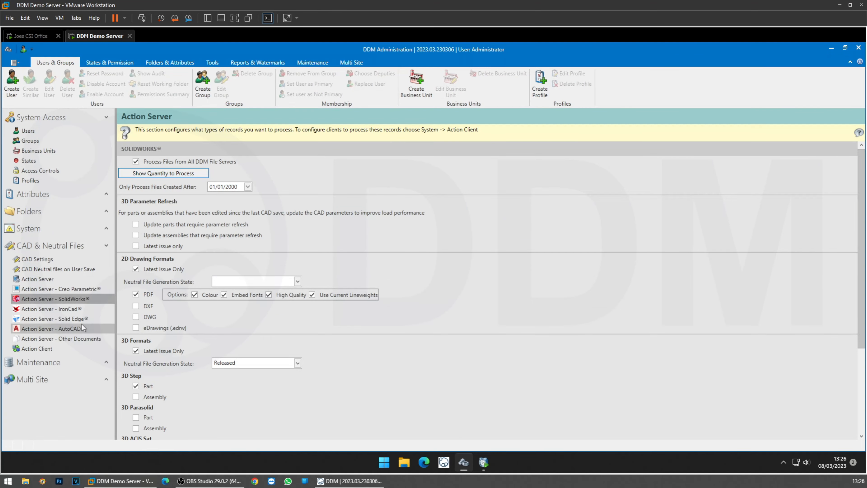
pyautogui.click(32, 141)
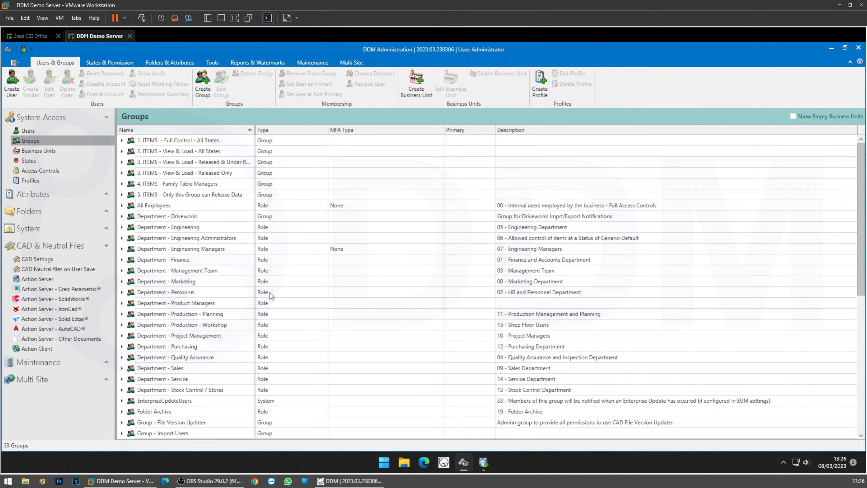
pyautogui.scroll(-7, 226, 292)
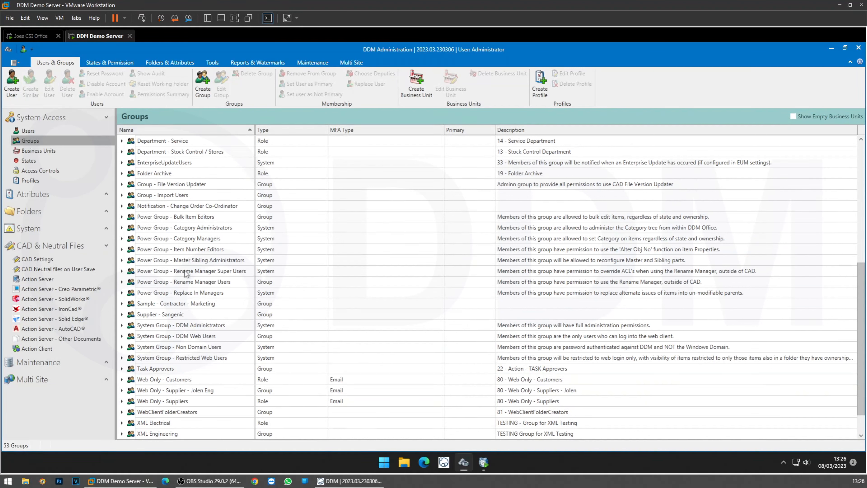
pyautogui.click(187, 283)
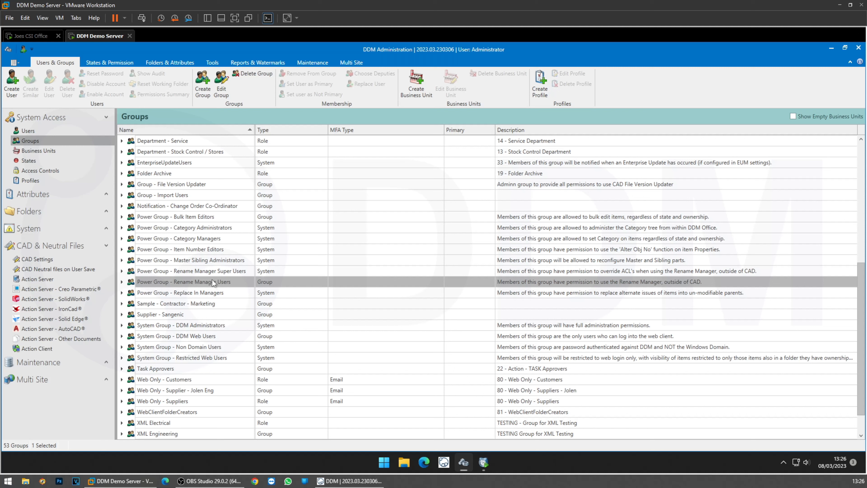
pyautogui.click(218, 272)
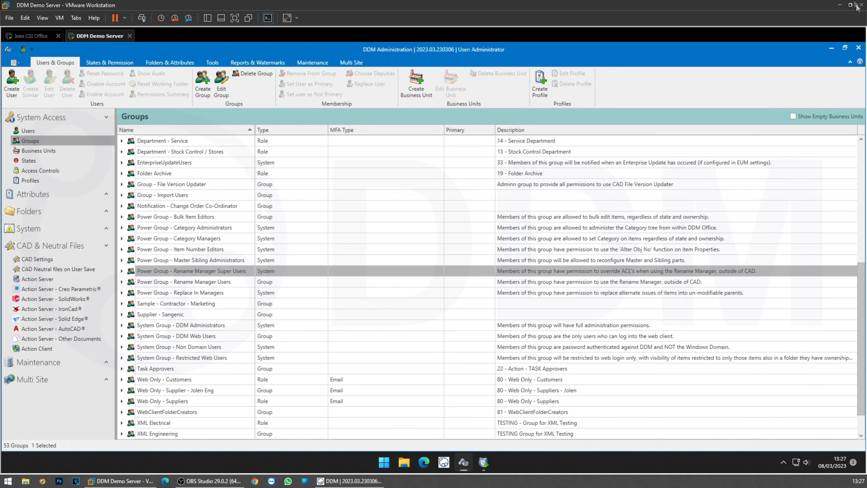
pyautogui.click(840, 6)
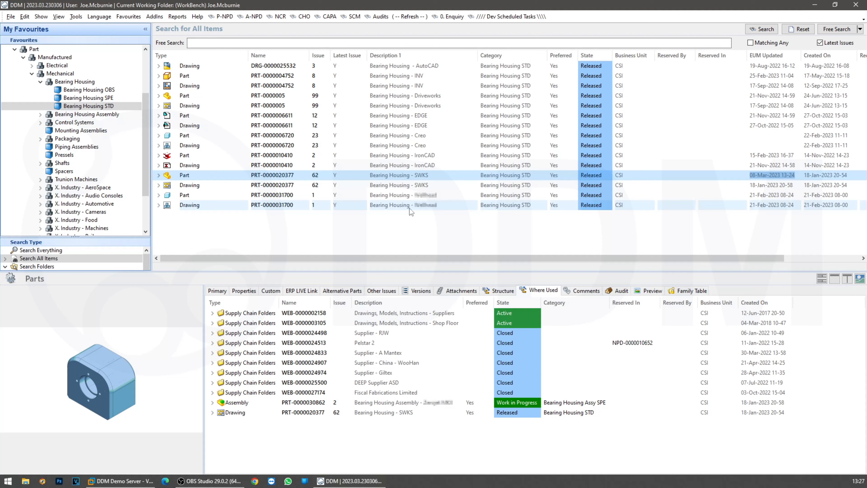
pyautogui.rightClick(377, 176)
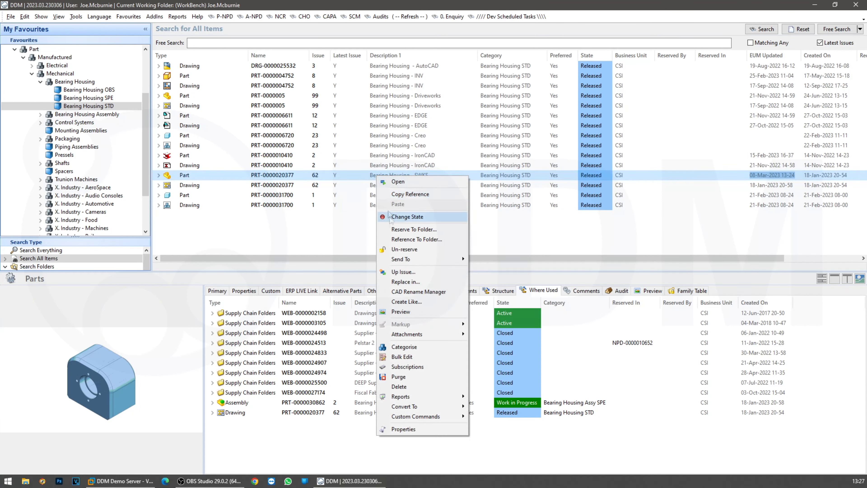
pyautogui.click(398, 294)
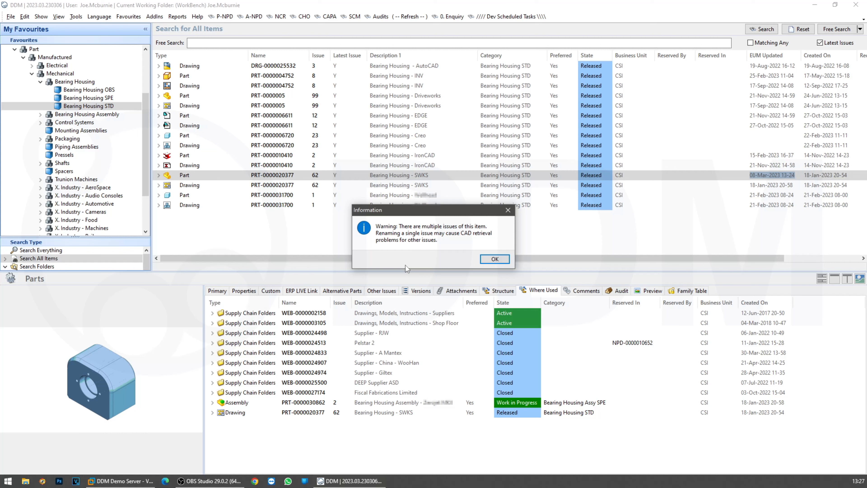
pyautogui.click(495, 259)
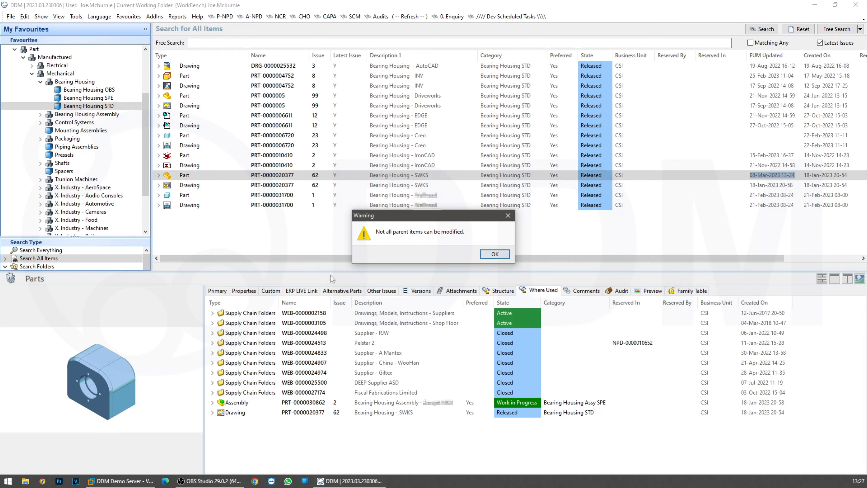
pyautogui.click(495, 255)
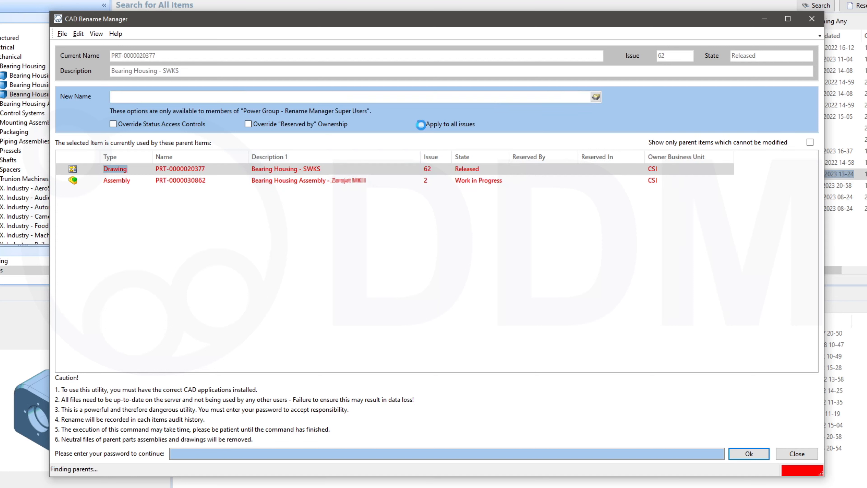
# Step: Apply the rename to all issues and review the list of affected parent items
pyautogui.click(421, 125)
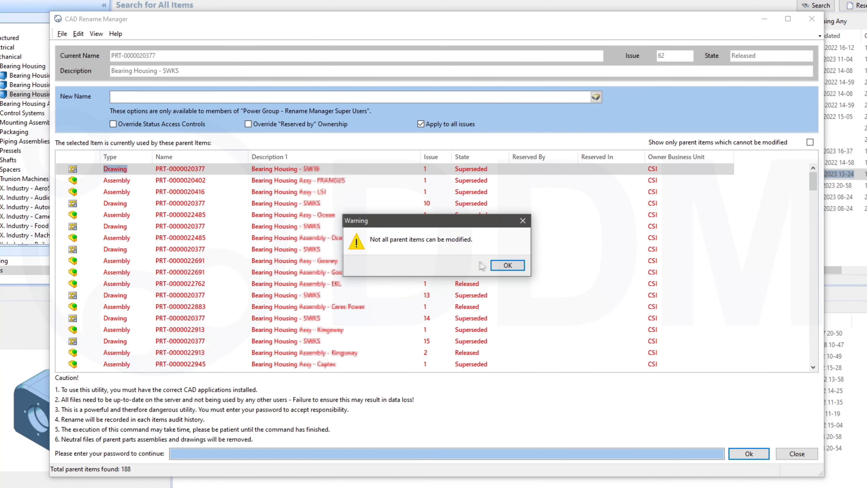
pyautogui.click(501, 266)
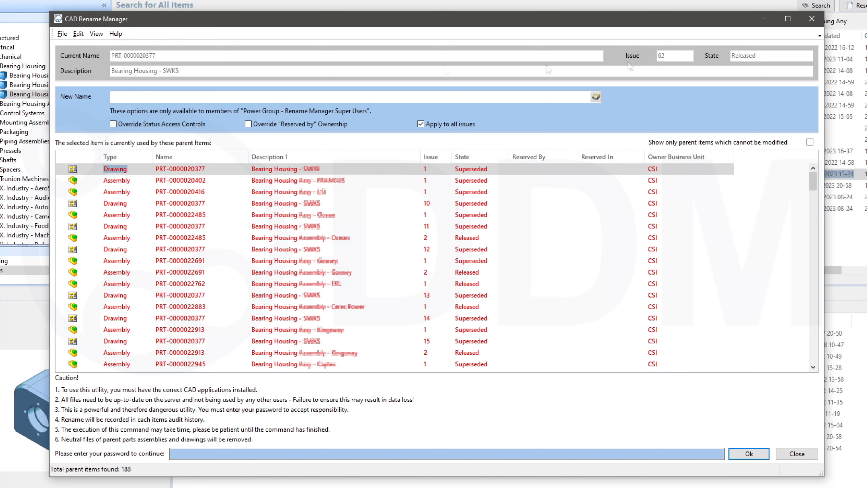
pyautogui.scroll(-2, 312, 241)
pyautogui.scroll(-17, 311, 241)
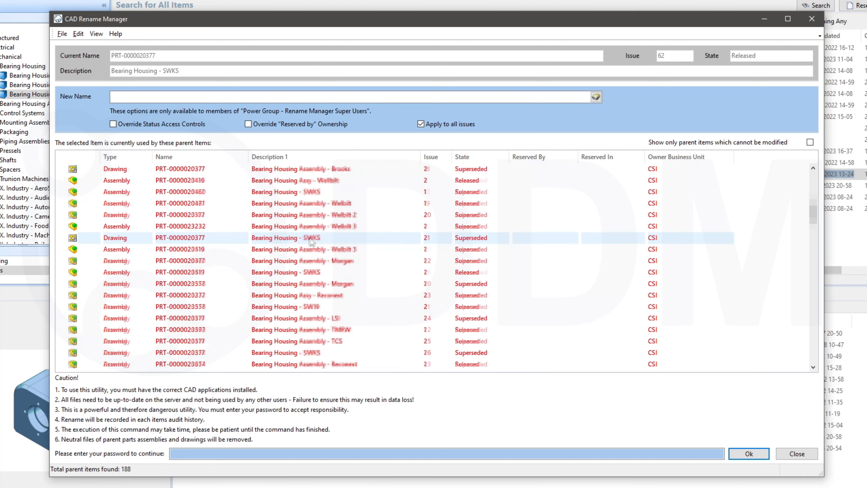
pyautogui.moveTo(814, 240)
pyautogui.mouseDown()
pyautogui.moveTo(813, 345)
pyautogui.moveTo(813, 182)
pyautogui.mouseUp()
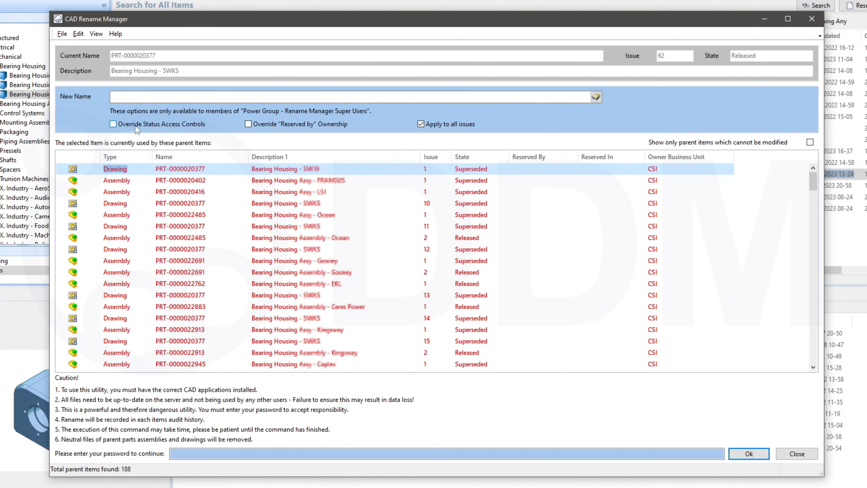
# Step: Enable the overrides for status access controls and "Reserved by" ownership
pyautogui.click(118, 126)
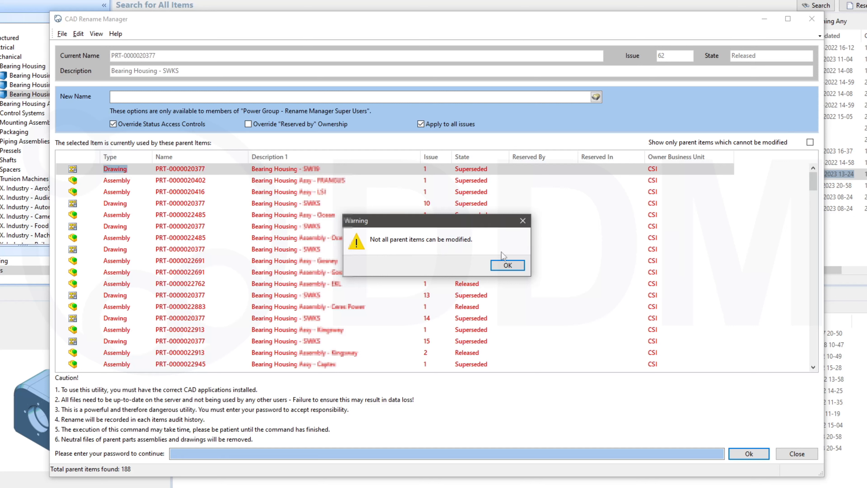
pyautogui.click(504, 266)
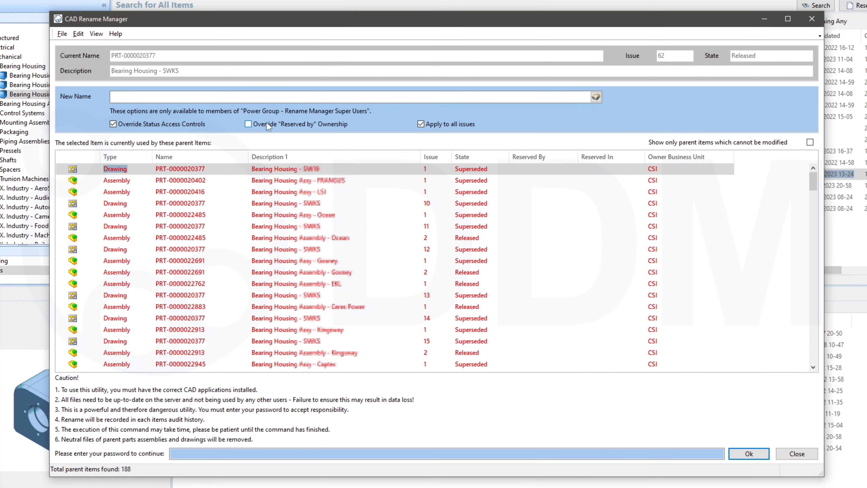
pyautogui.click(247, 125)
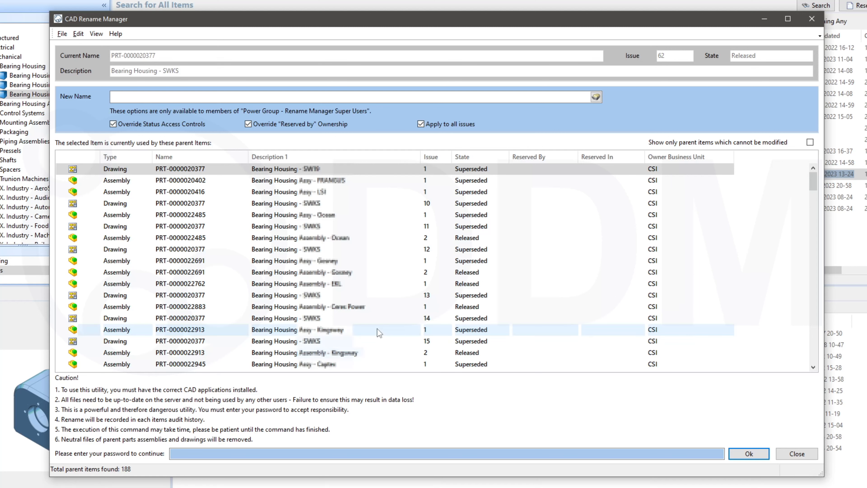
pyautogui.click(596, 97)
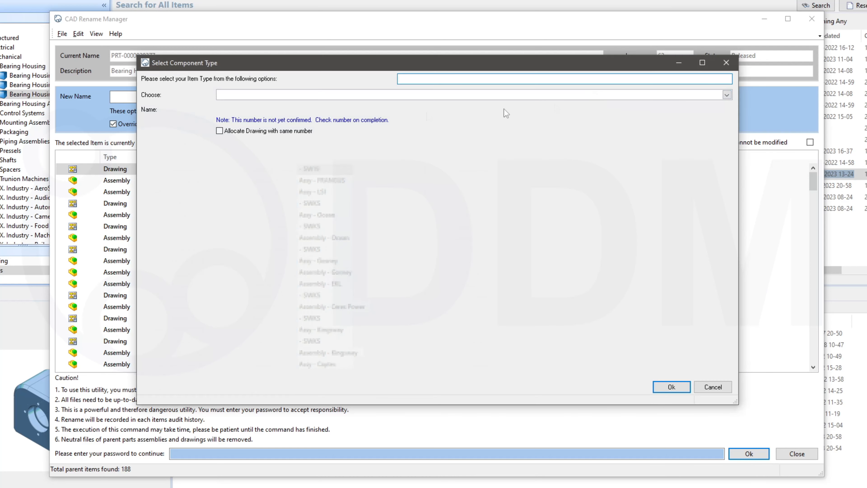
pyautogui.click(287, 95)
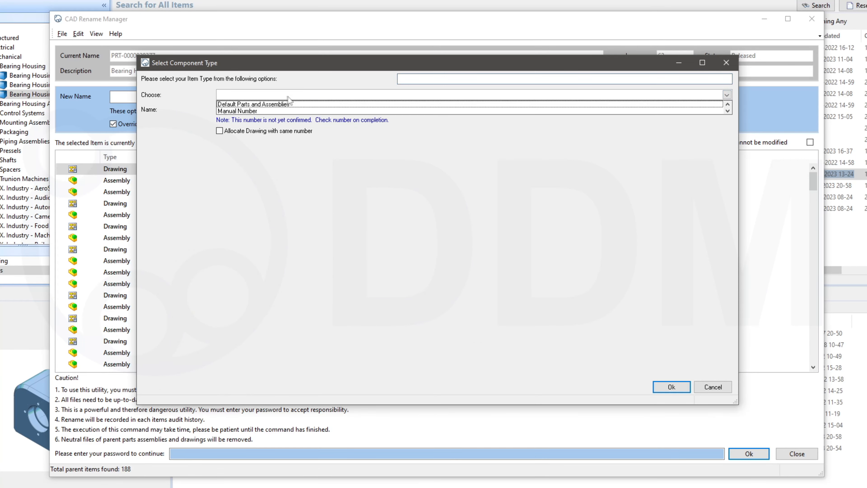
pyautogui.click(279, 111)
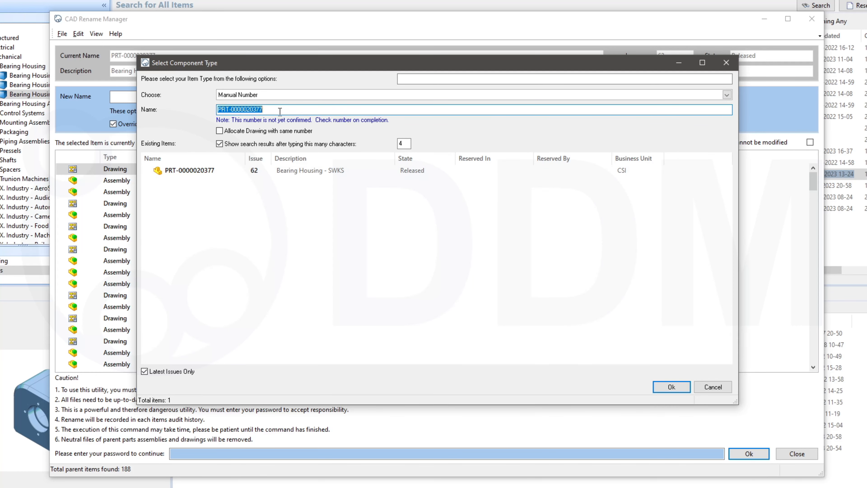
pyautogui.click(280, 111)
pyautogui.write('-REN')
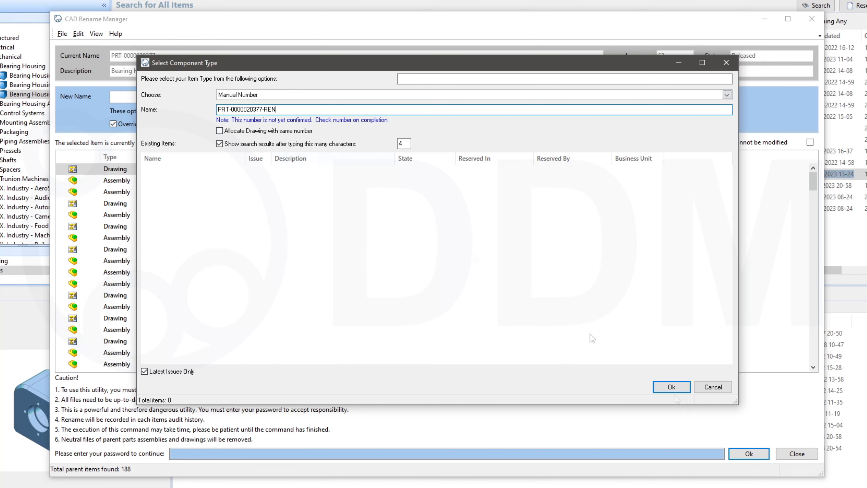
pyautogui.click(671, 387)
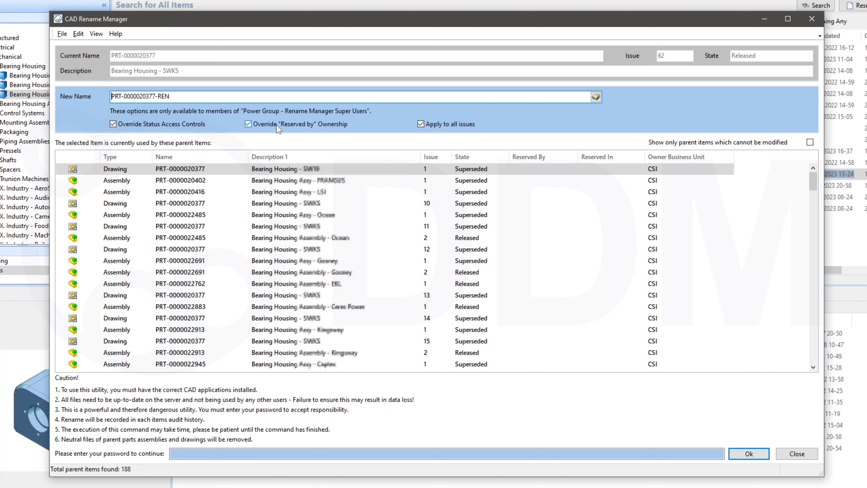
# Step: Enter the account password to authorise the rename and submit it
pyautogui.click(764, 456)
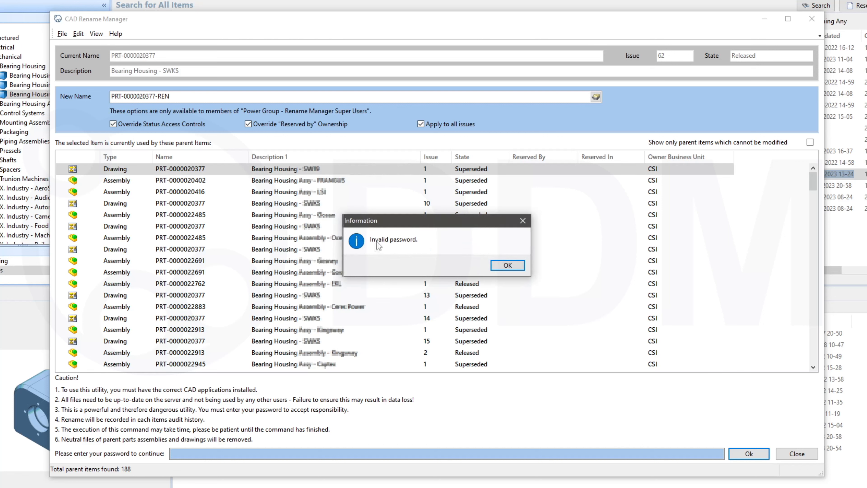
pyautogui.click(507, 265)
pyautogui.click(277, 454)
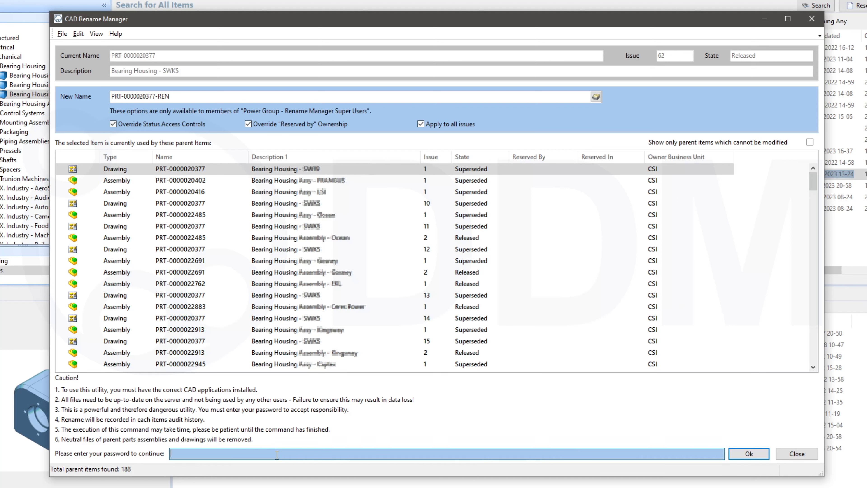
pyautogui.write('****')
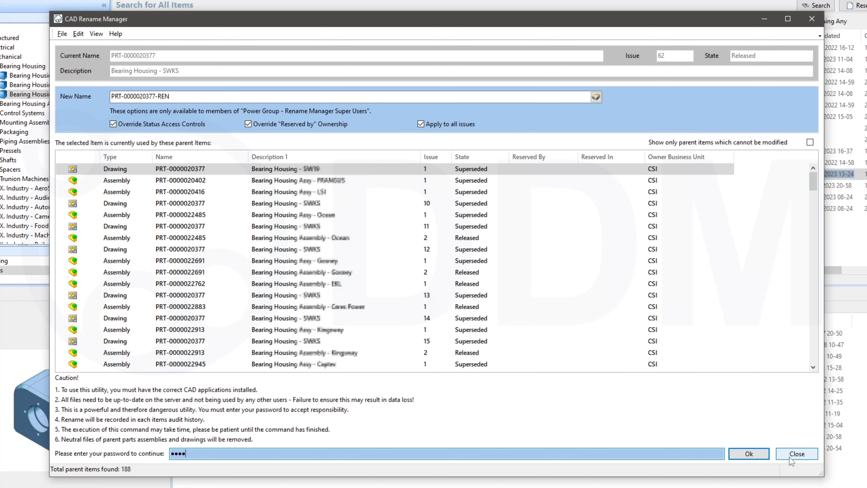
pyautogui.click(761, 455)
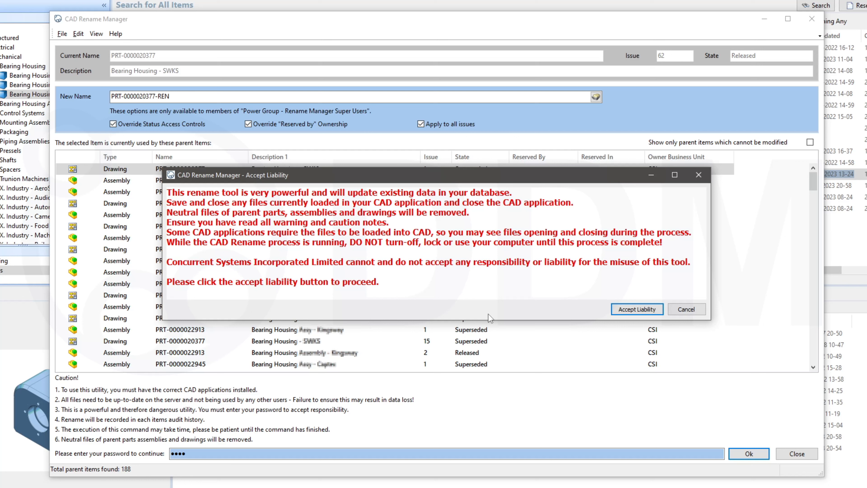
# Step: Accept liability for the rename and dismiss the completion notice
pyautogui.click(619, 311)
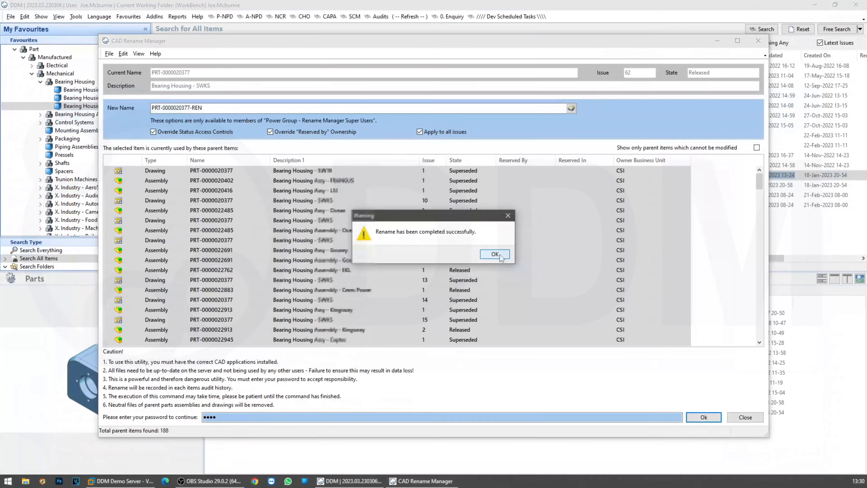
pyautogui.click(507, 265)
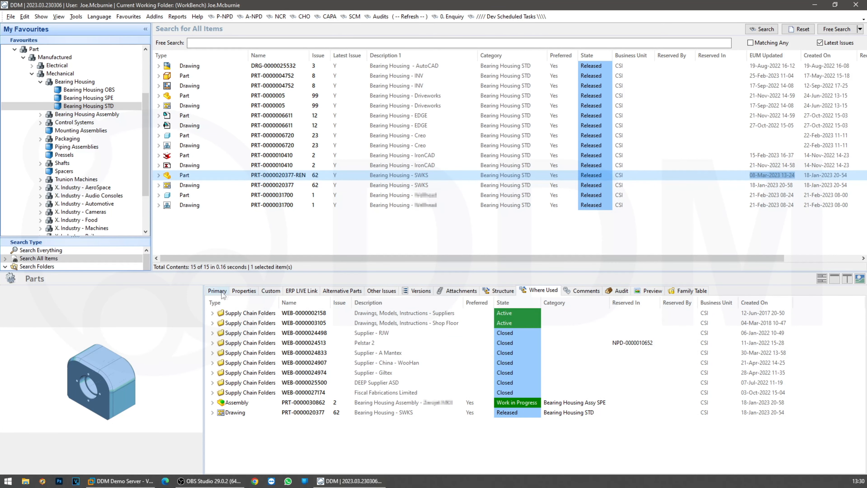
pyautogui.click(217, 290)
pyautogui.doubleClick(297, 304)
pyautogui.moveTo(303, 304); pyautogui.dragTo(241, 304)
pyautogui.hotkey('ctrl', 'c')
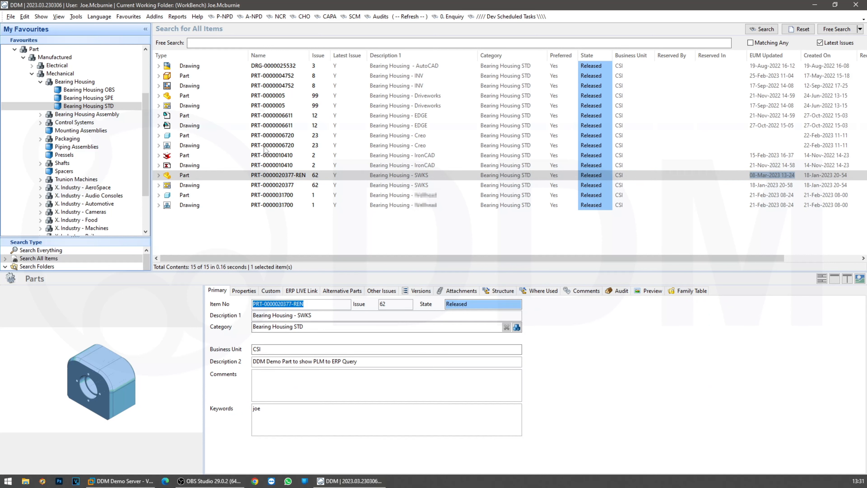
pyautogui.click(222, 43)
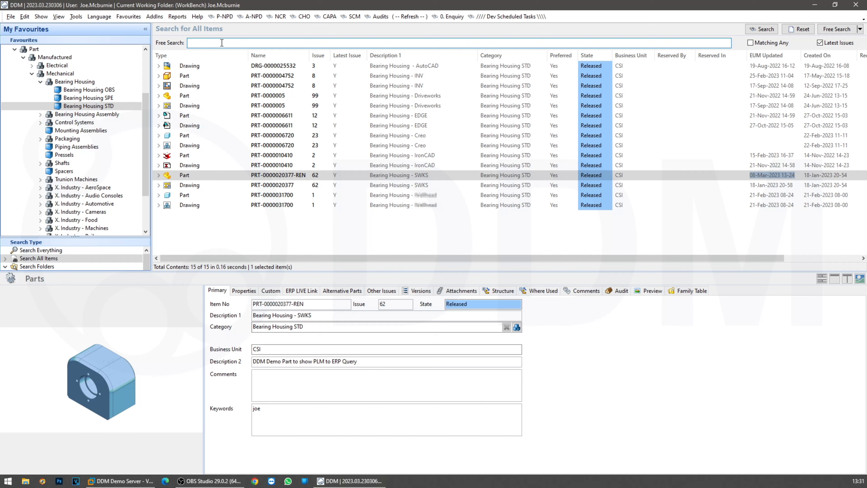
pyautogui.hotkey('ctrl', 'v')
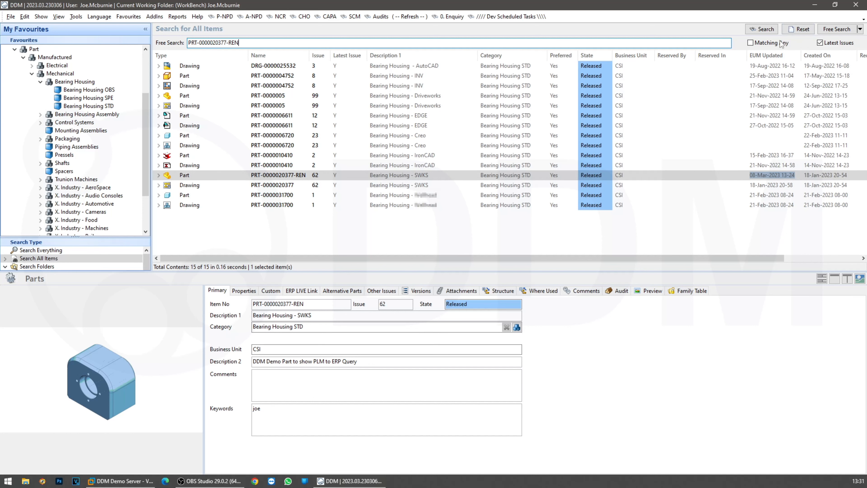
pyautogui.click(820, 43)
pyautogui.click(774, 30)
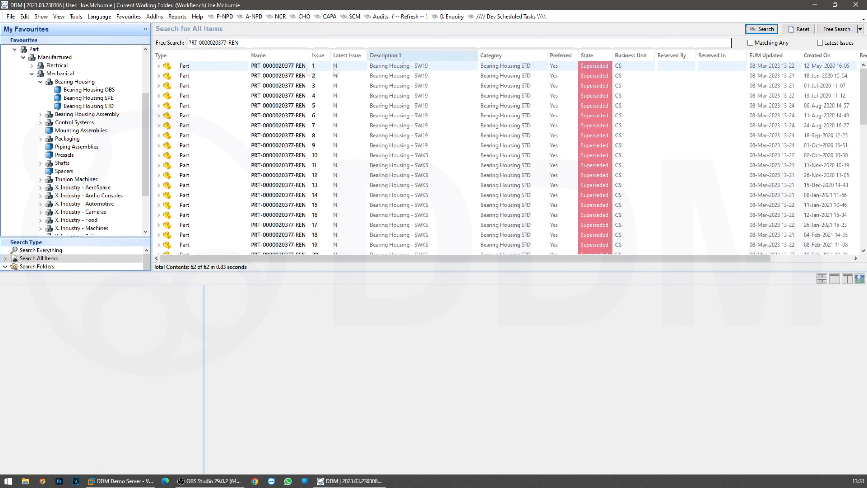
# Step: Sort the results by descending issue, widen the Issue column, and review where issue 62 of the part is used
pyautogui.click(324, 57)
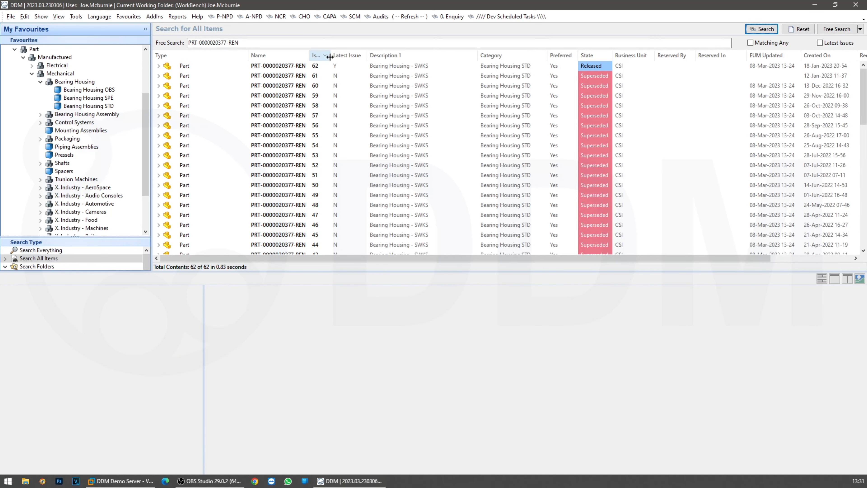
pyautogui.click(326, 57)
pyautogui.scroll(-1, 321, 85)
pyautogui.scroll(1, 375, 135)
pyautogui.click(416, 67)
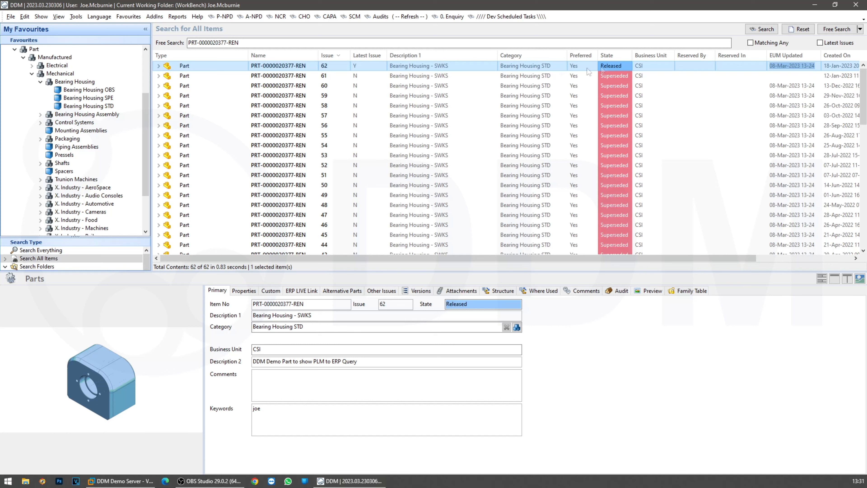
pyautogui.click(546, 290)
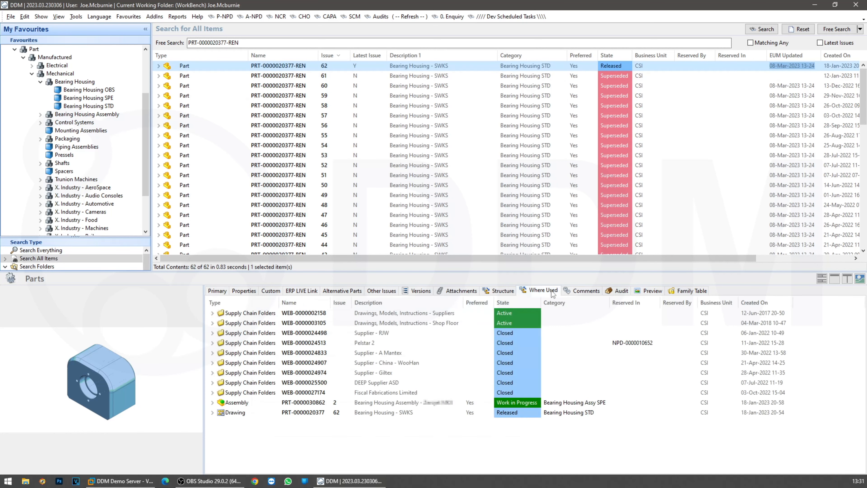
pyautogui.click(303, 402)
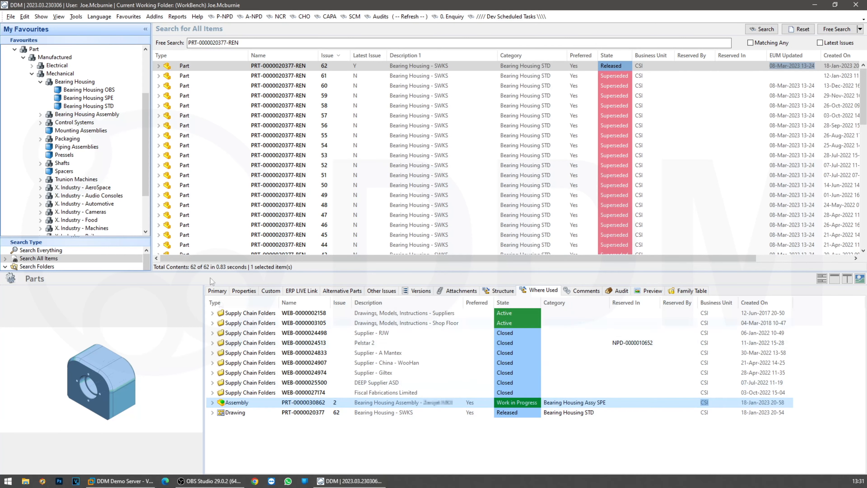
pyautogui.click(158, 96)
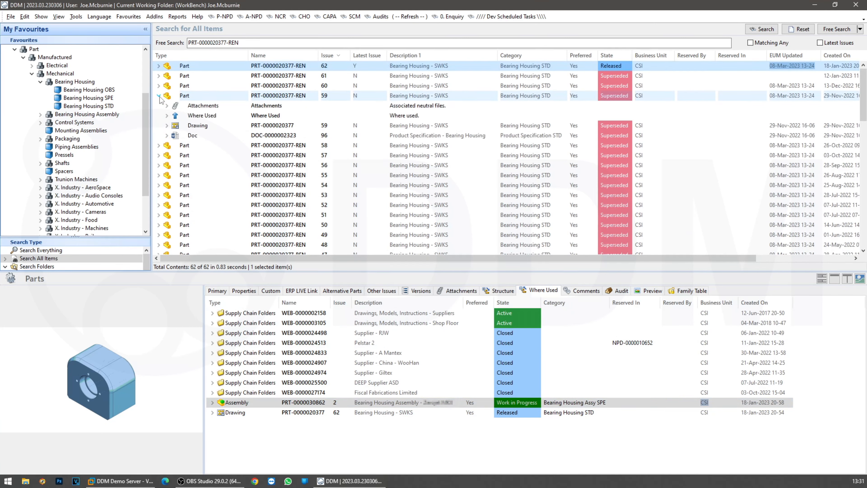
pyautogui.click(166, 116)
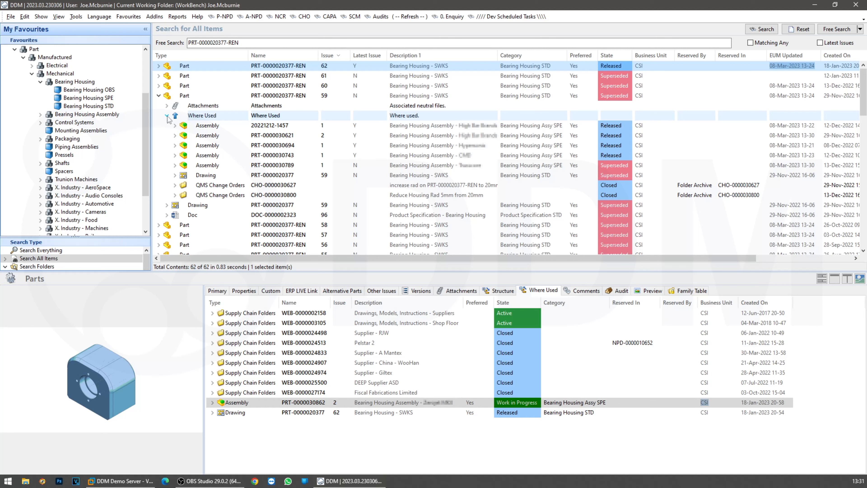
pyautogui.click(276, 175)
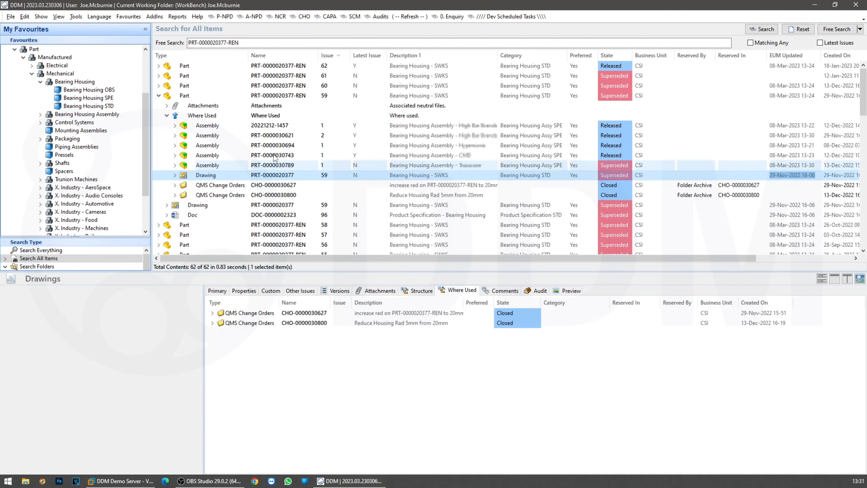
pyautogui.click(274, 165)
pyautogui.click(276, 156)
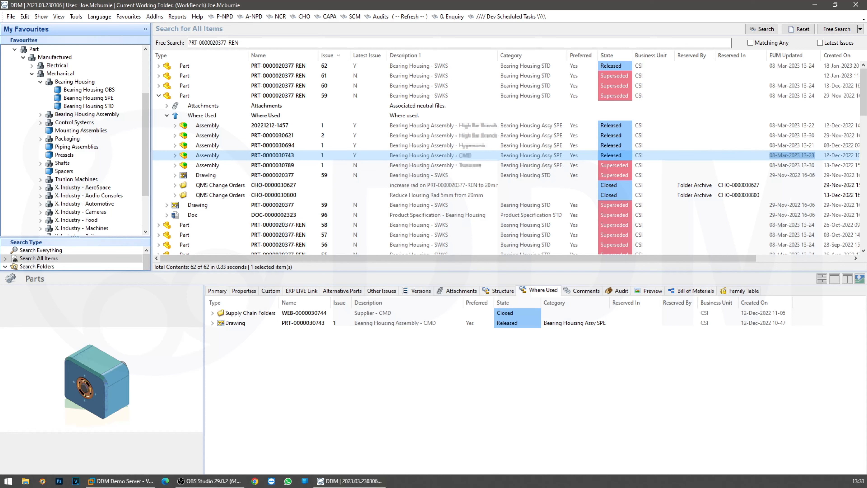
# Step: Start SOLIDWORKS and return from it to the DDM search results
pyautogui.click(8, 480)
pyautogui.click(320, 276)
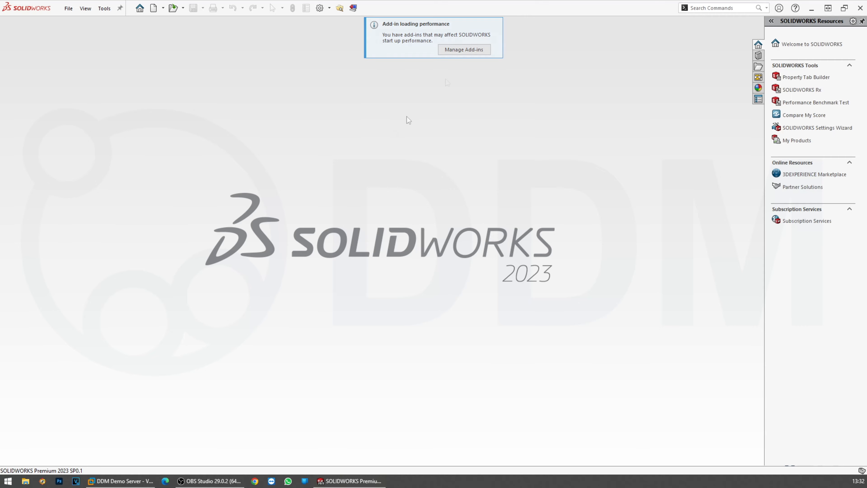
pyautogui.click(341, 8)
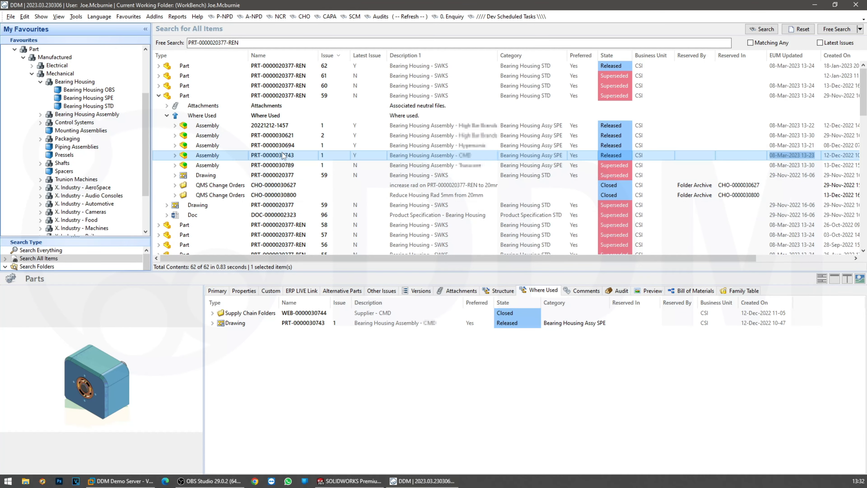
pyautogui.doubleClick(407, 157)
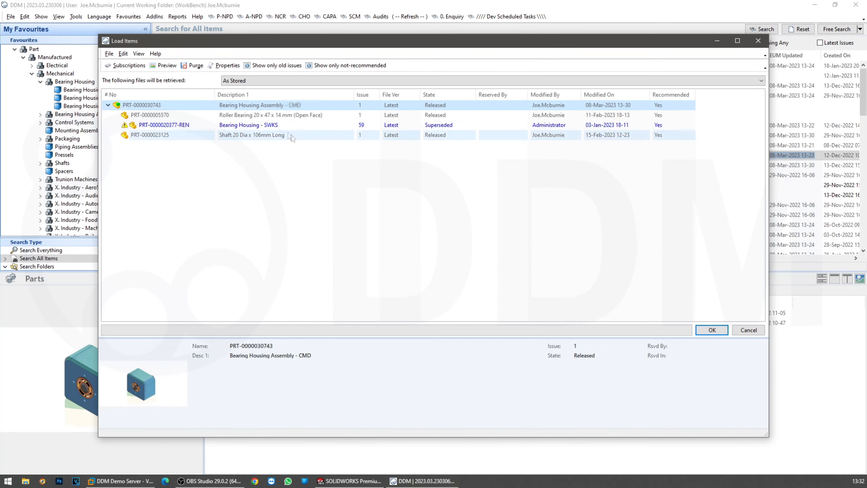
pyautogui.click(267, 125)
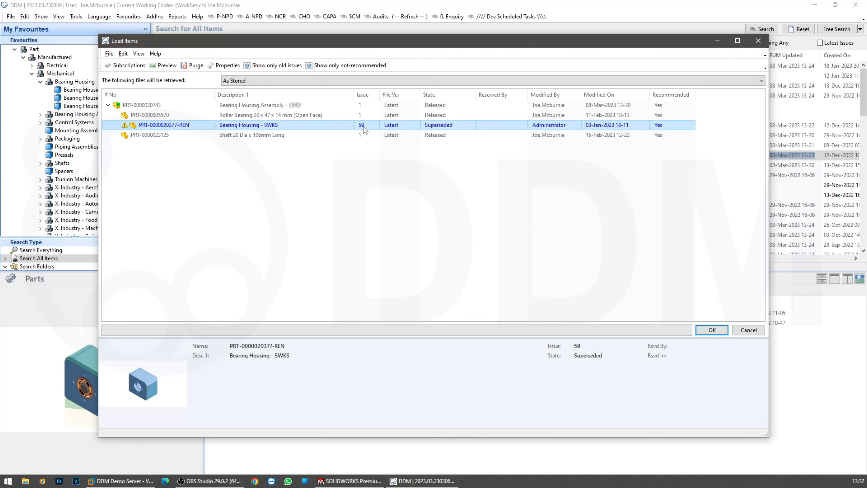
pyautogui.click(401, 108)
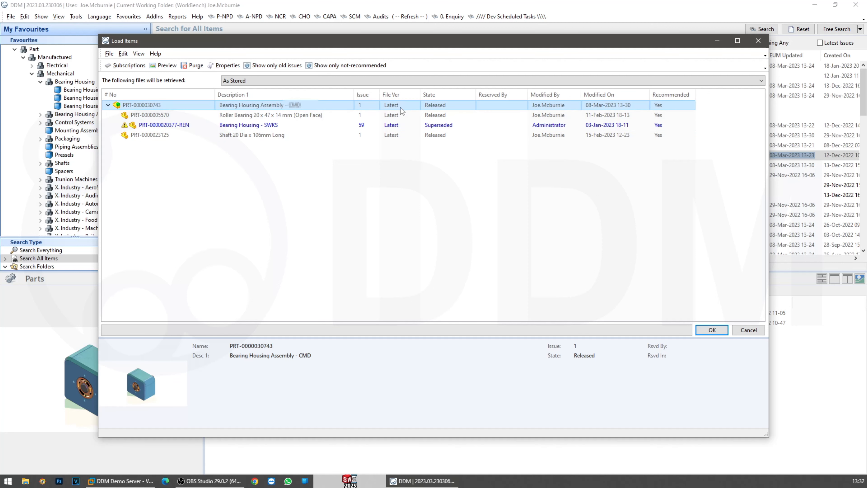
pyautogui.click(712, 330)
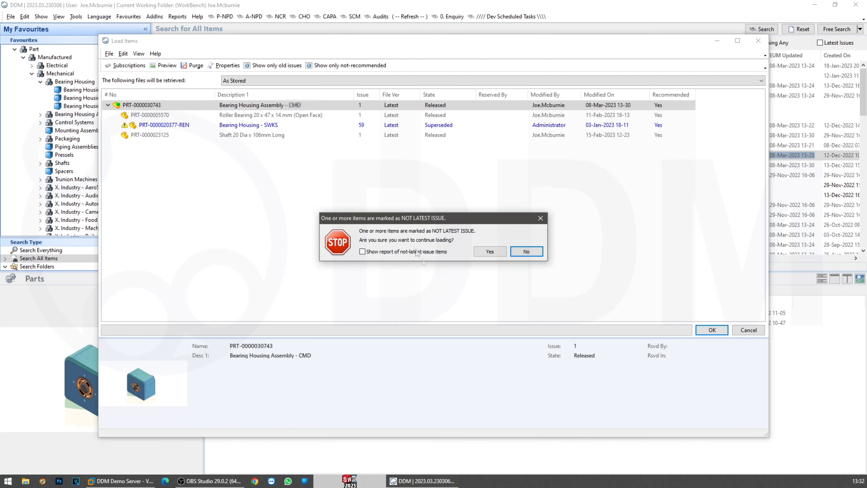
pyautogui.click(490, 252)
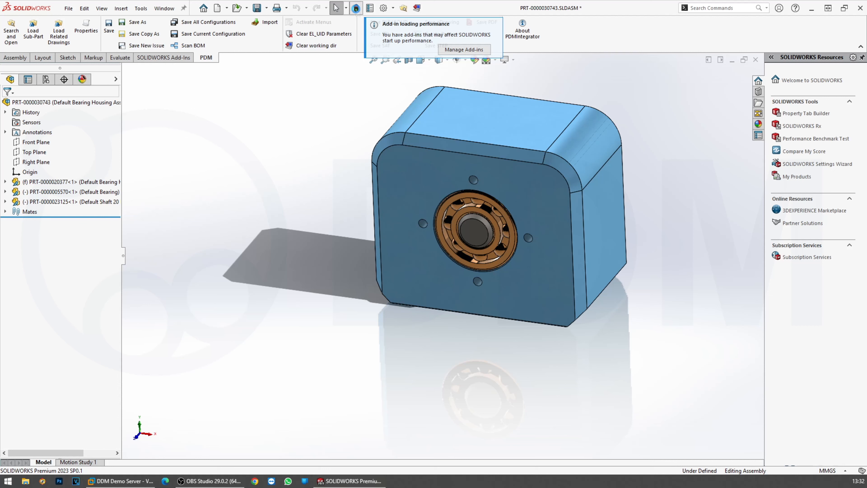
# Step: Widen the feature tree to check the bearing housing component's name, and close the assembly
pyautogui.moveTo(123, 261); pyautogui.dragTo(236, 273)
pyautogui.click(67, 184)
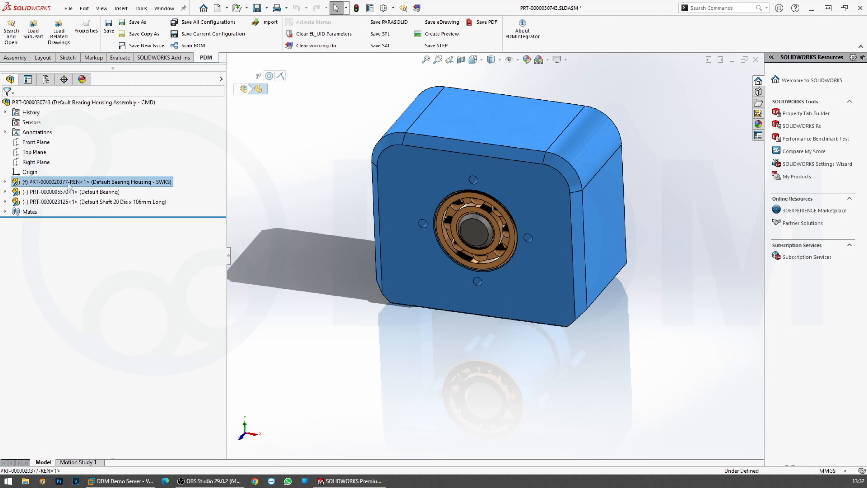
pyautogui.click(756, 59)
pyautogui.click(437, 256)
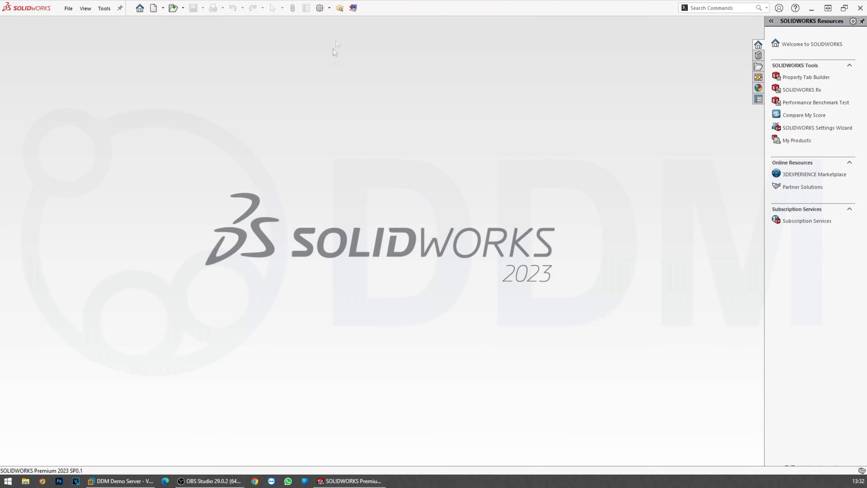
# Step: Switch back to DDM, collapse issue 59, and select issue 62 of the renamed part
pyautogui.click(462, 294)
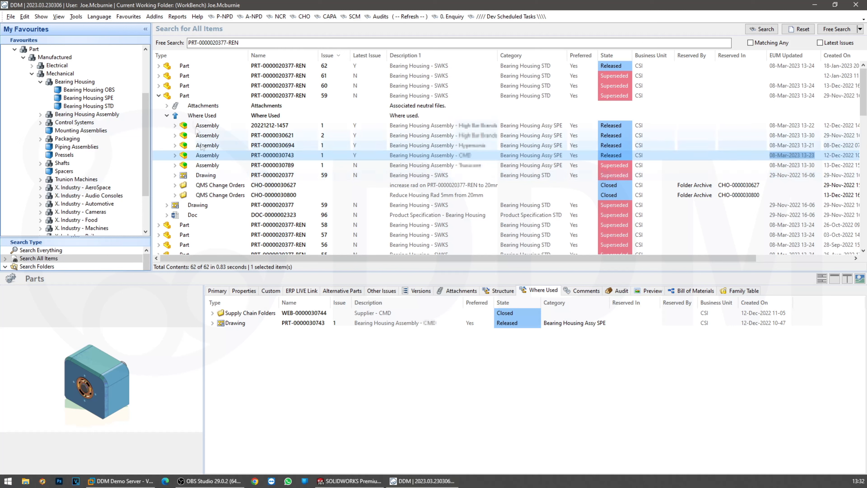
pyautogui.click(158, 96)
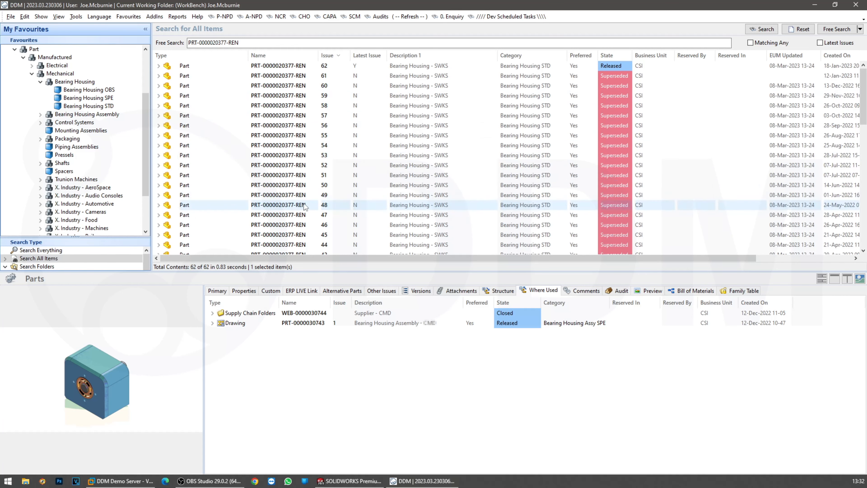
pyautogui.click(276, 66)
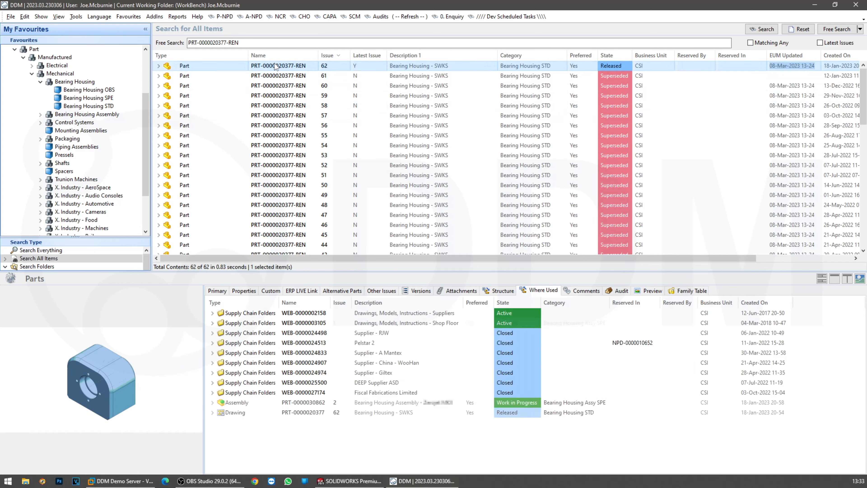
# Step: Examine the most recent Rename entry in the part's audit history with all columns sized to fit
pyautogui.click(619, 293)
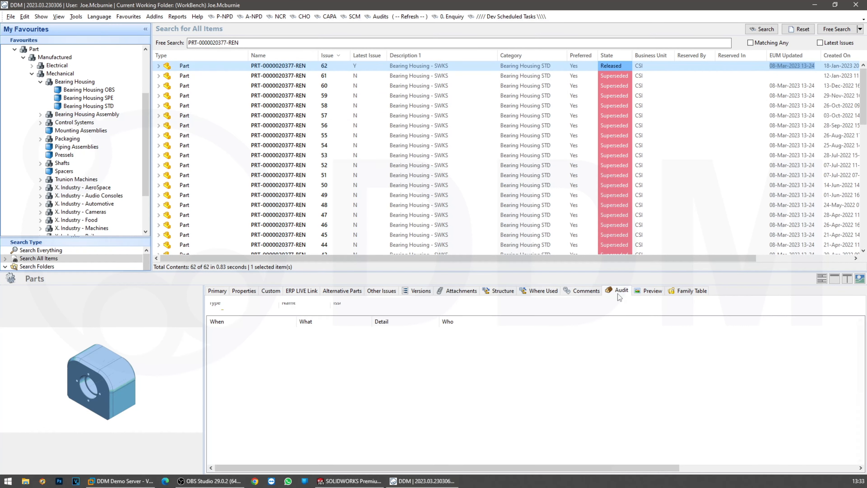
pyautogui.click(332, 331)
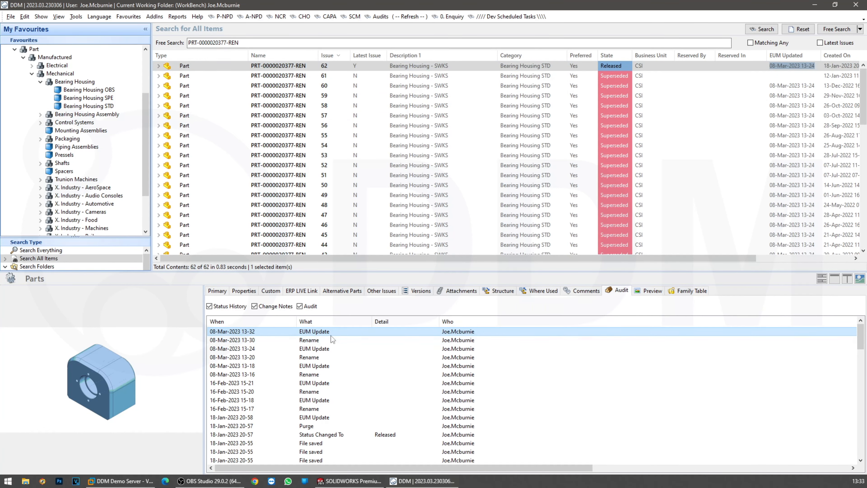
pyautogui.click(332, 340)
pyautogui.rightClick(340, 322)
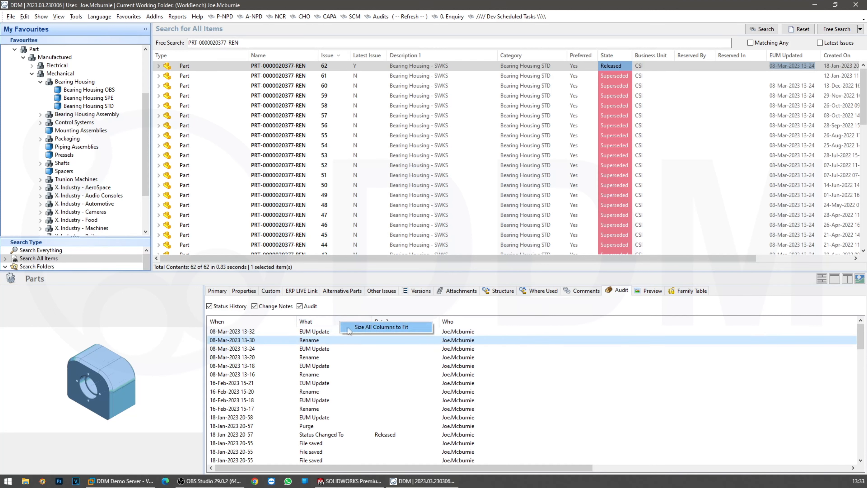
pyautogui.click(349, 327)
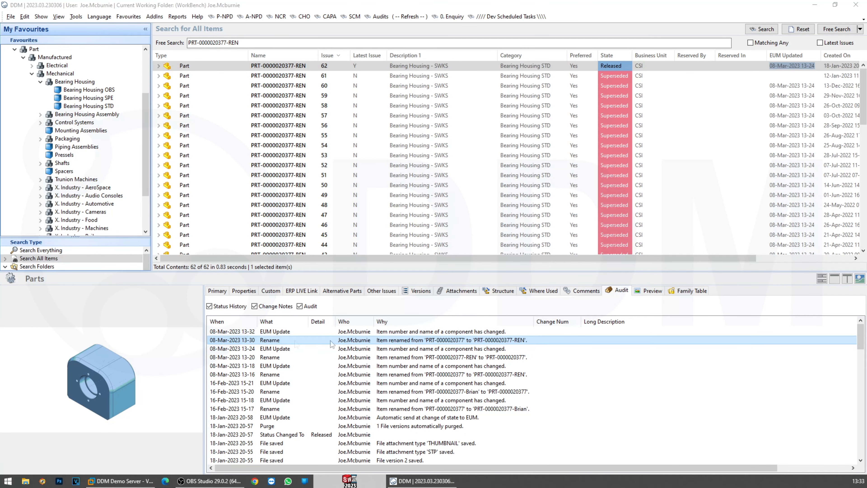